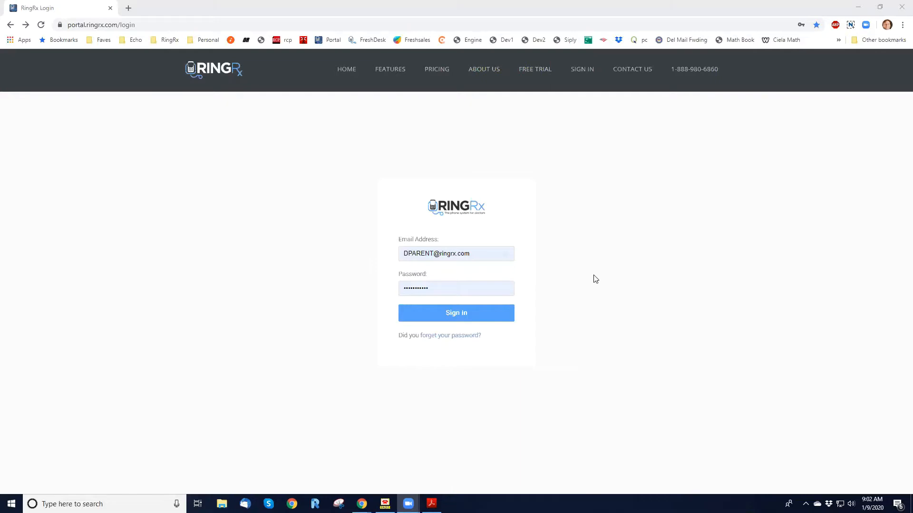
# Sign in to the RingRx portal to reach the Dashboard
pyautogui.click(457, 315)
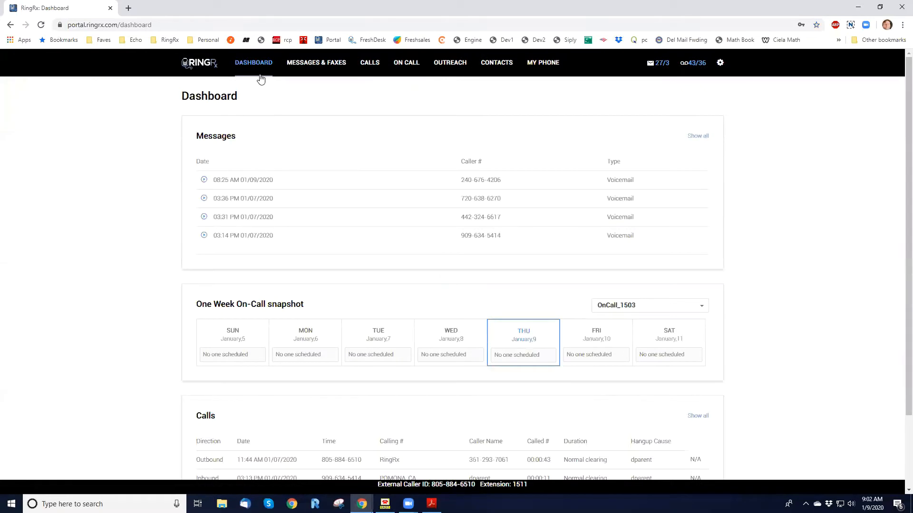
# Open the Messages & Faxes inbox and page through to its third page
pyautogui.click(316, 70)
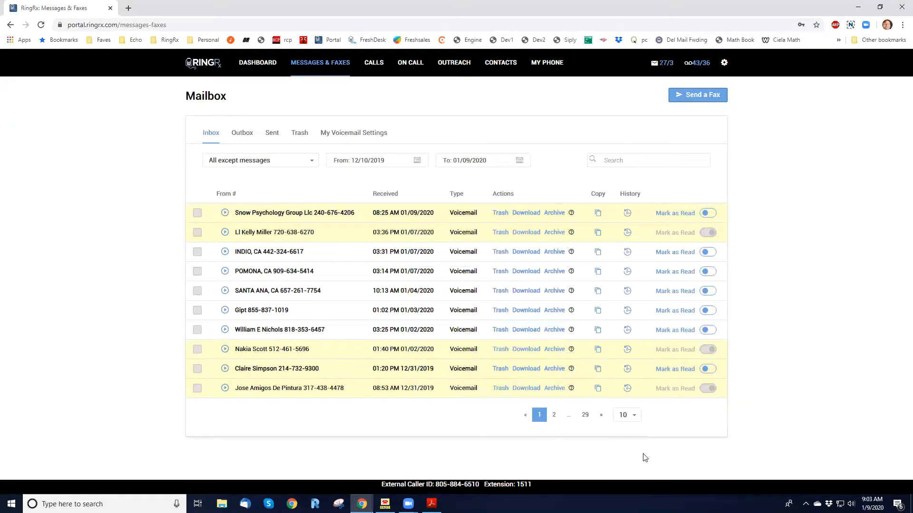
pyautogui.click(553, 415)
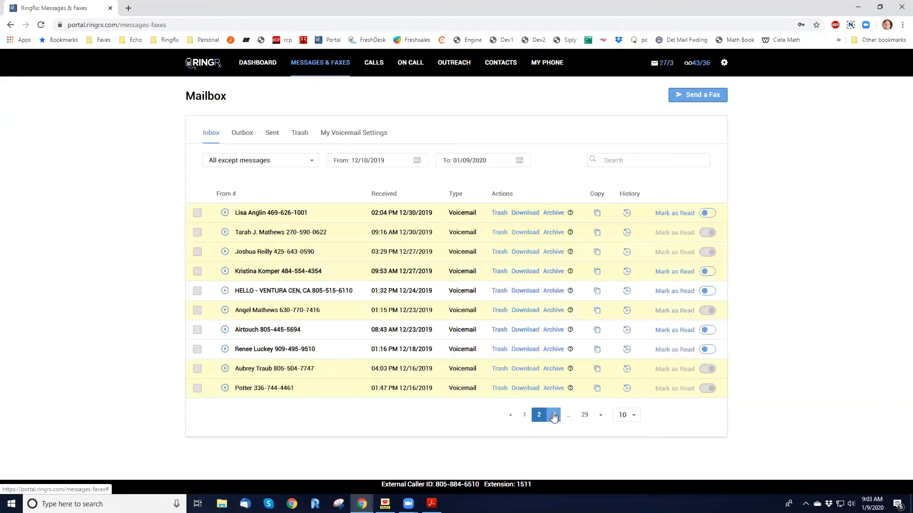
pyautogui.click(553, 415)
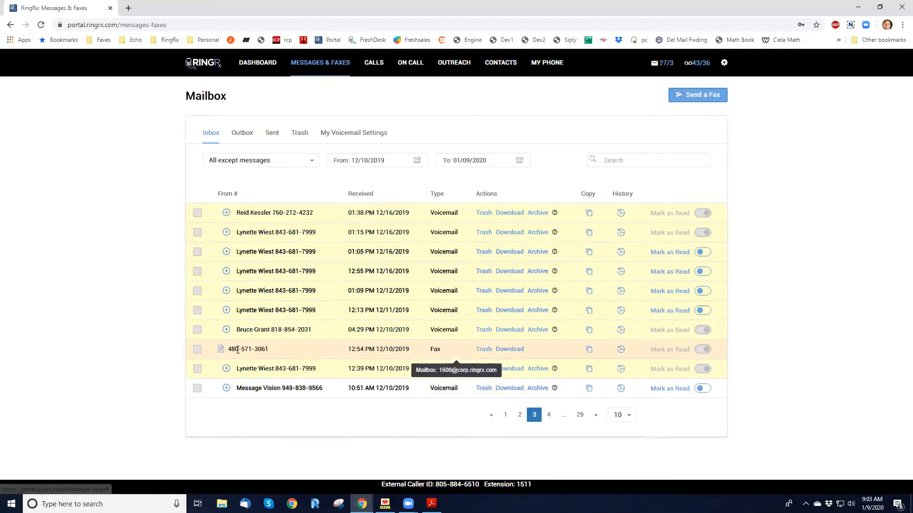
pyautogui.click(589, 353)
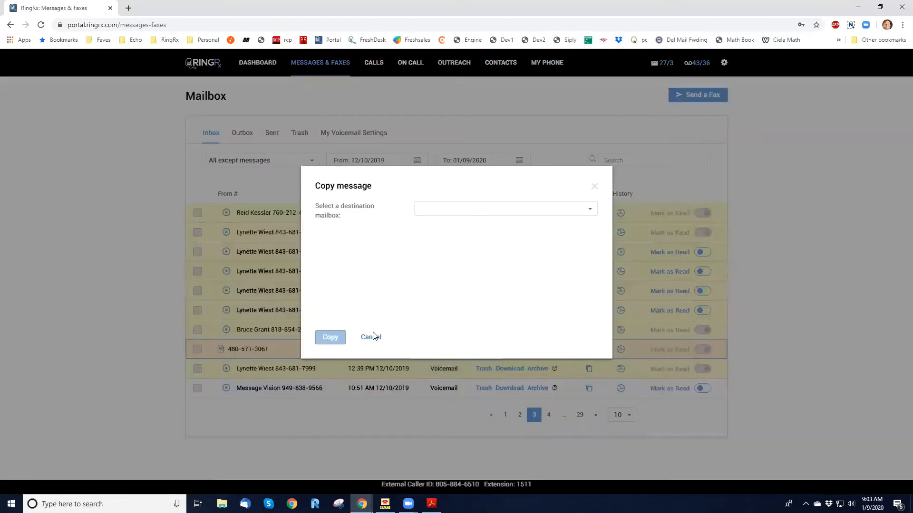
pyautogui.click(548, 211)
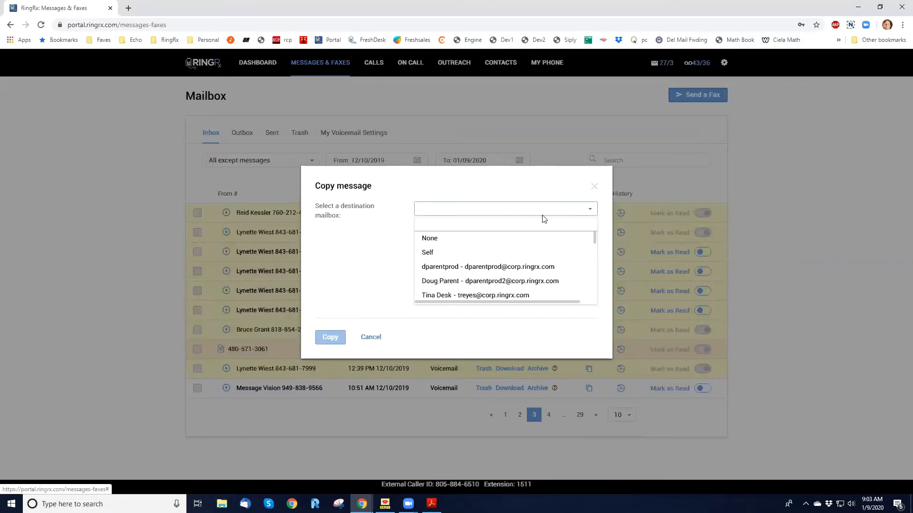
pyautogui.click(370, 338)
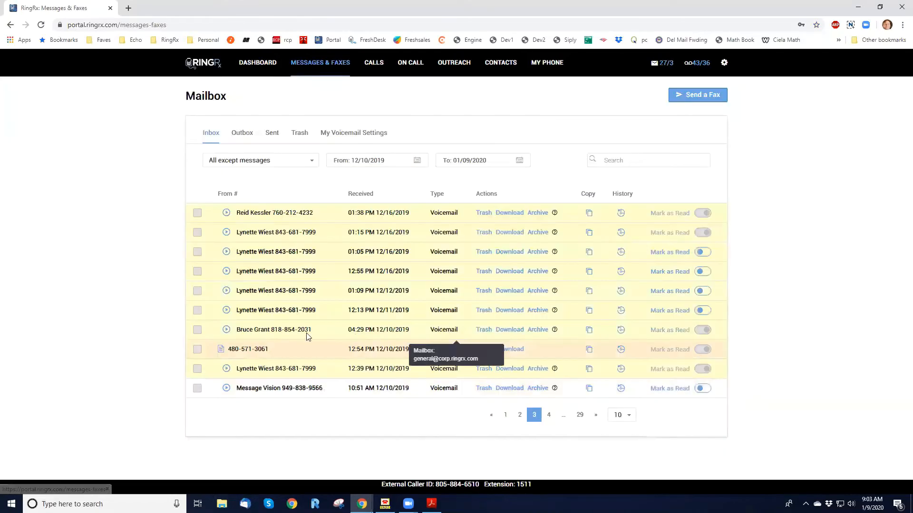
pyautogui.click(220, 351)
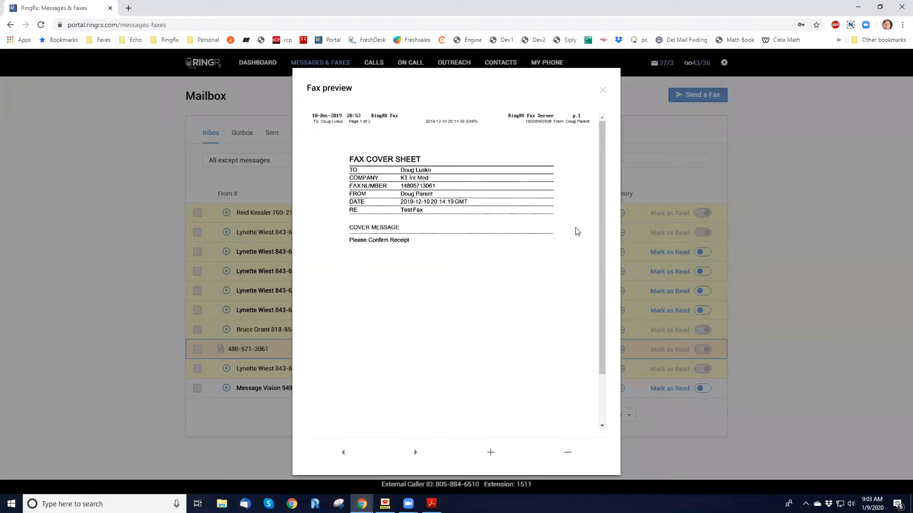
pyautogui.scroll(-1, 601, 235)
pyautogui.scroll(-1, 601, 235)
pyautogui.scroll(3, 597, 200)
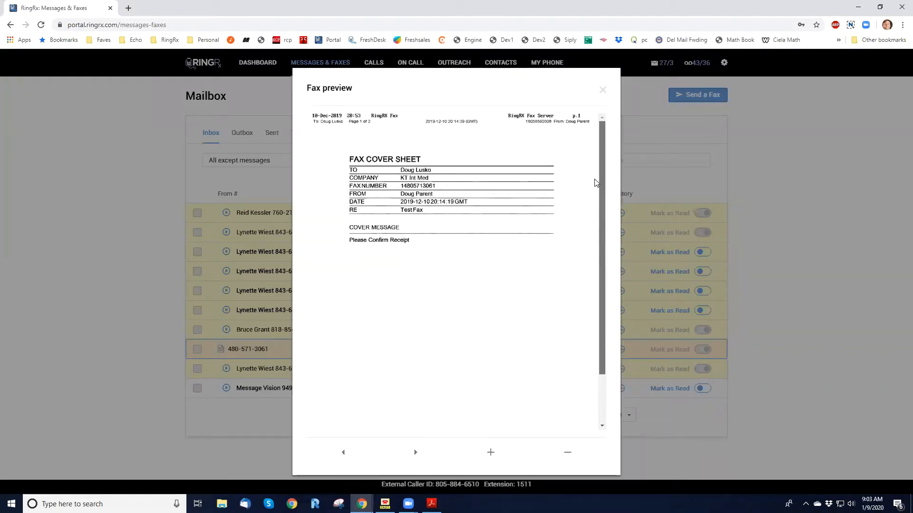
pyautogui.click(417, 452)
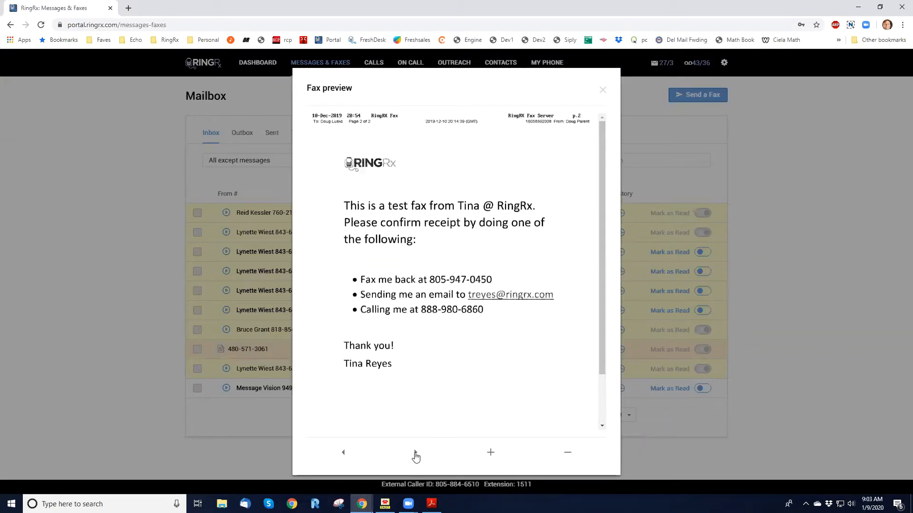
pyautogui.click(489, 452)
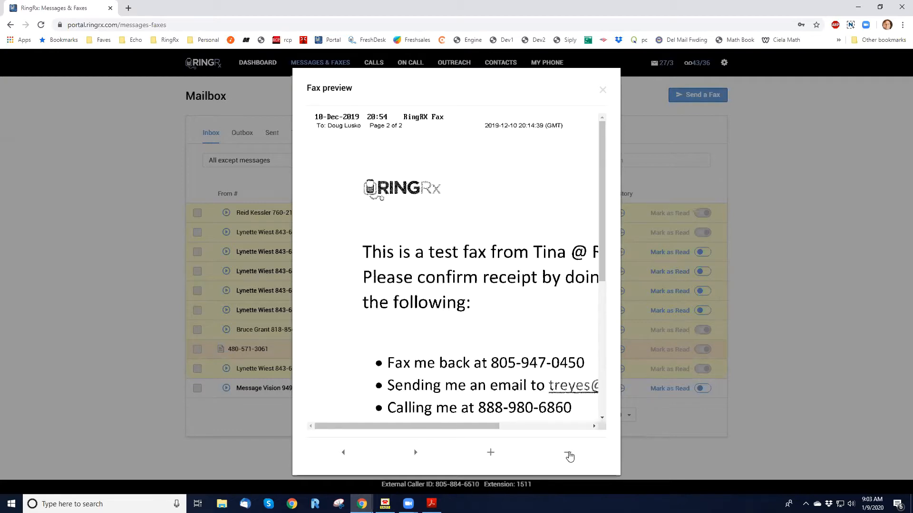
pyautogui.click(567, 453)
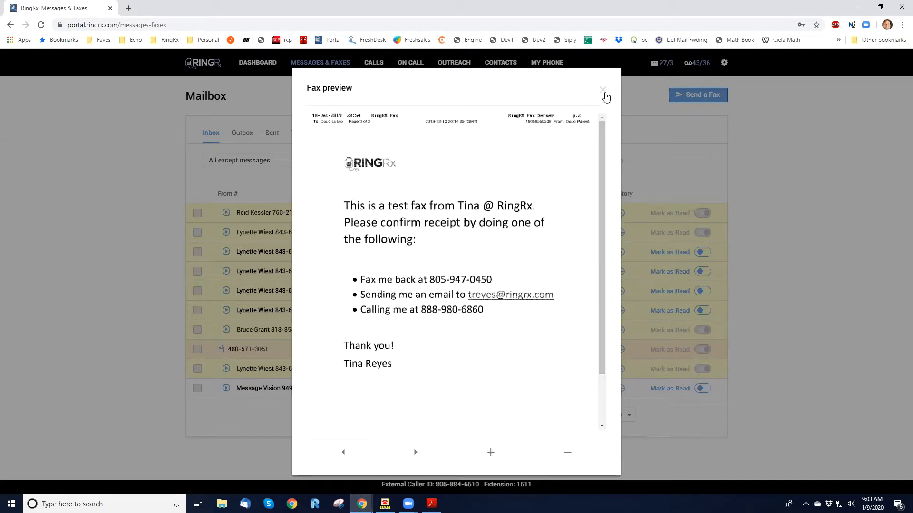
pyautogui.click(603, 90)
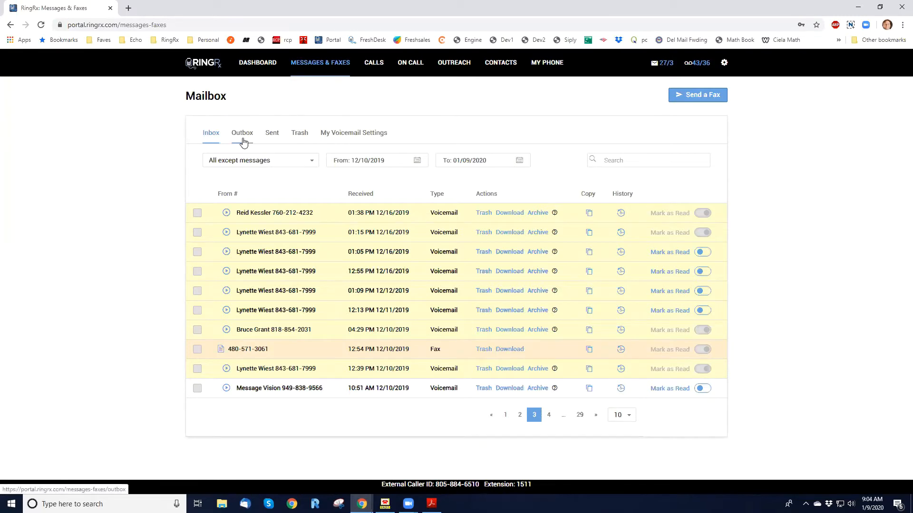
# Review the Sent and Trash folders, then return to the Inbox's first page
pyautogui.click(272, 136)
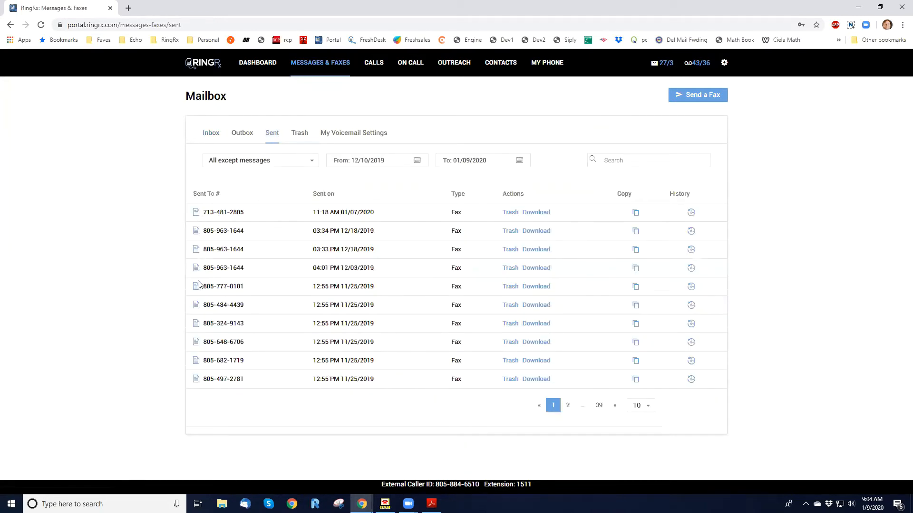
pyautogui.click(300, 138)
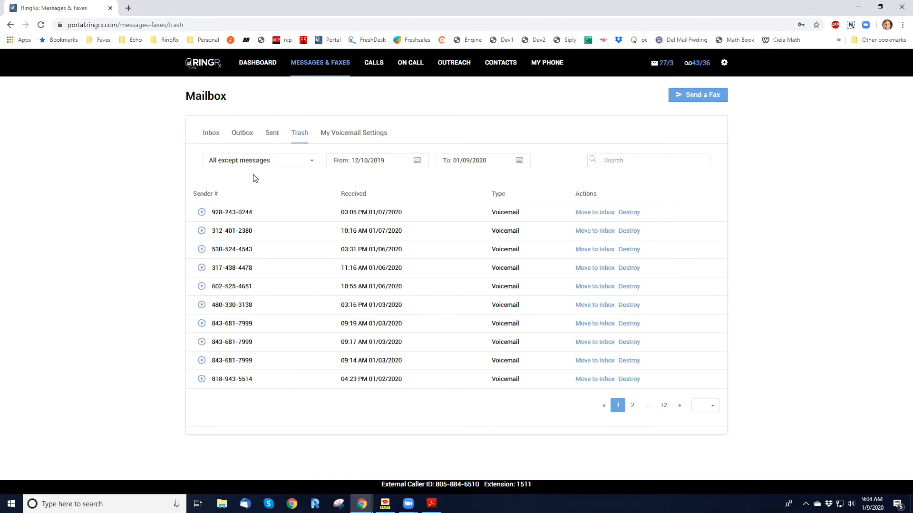
pyautogui.click(212, 137)
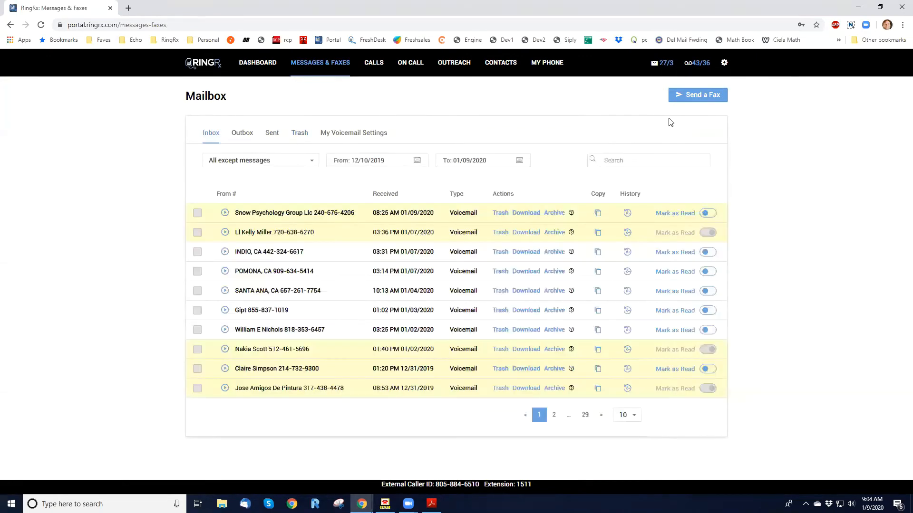
# Start a new fax and enter the destination fax number
pyautogui.click(701, 97)
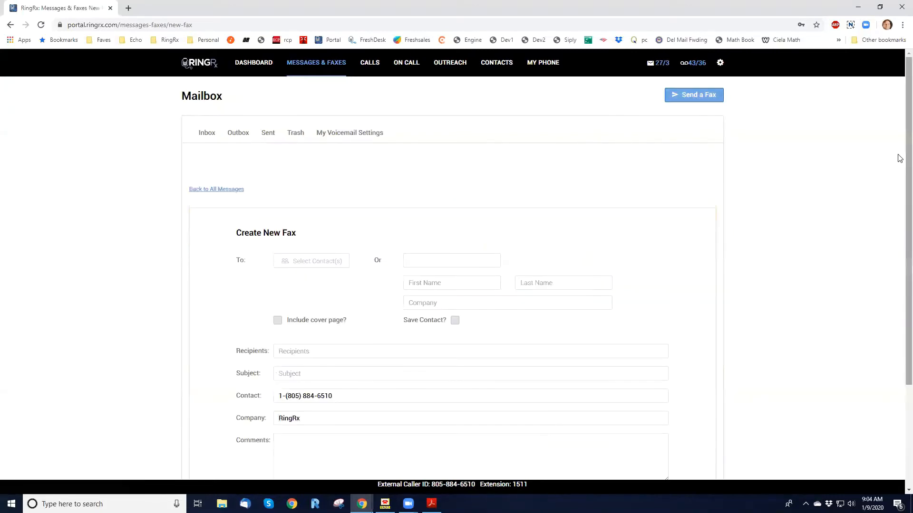
pyautogui.scroll(-3, 899, 179)
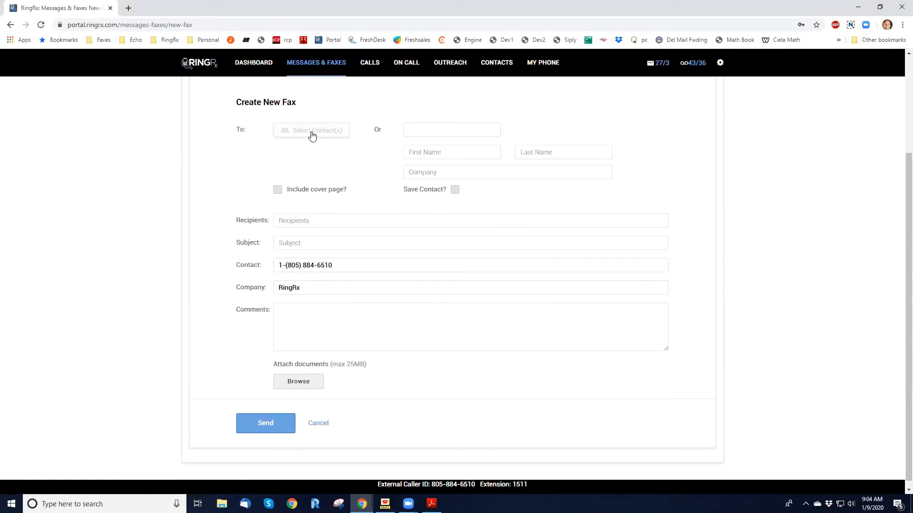
pyautogui.click(413, 133)
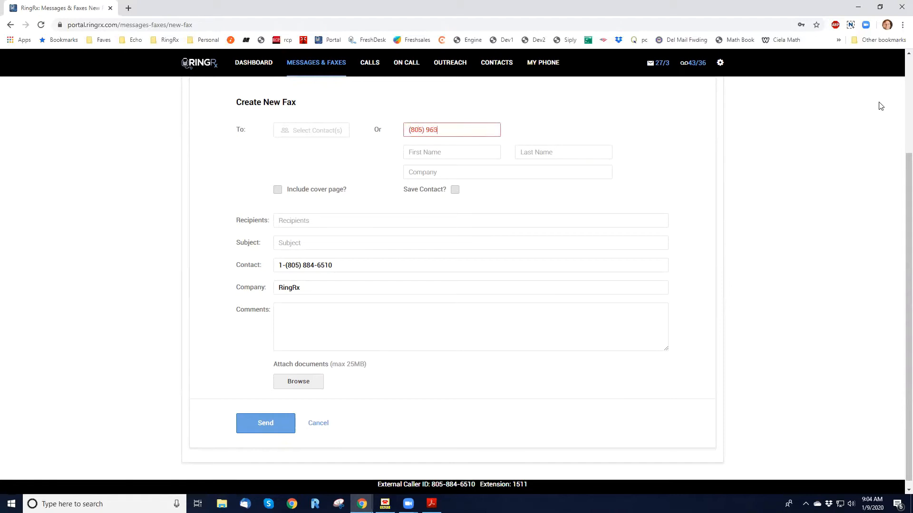
# Set the recipient to Test Fax at company Acme and include a cover page
pyautogui.click(457, 152)
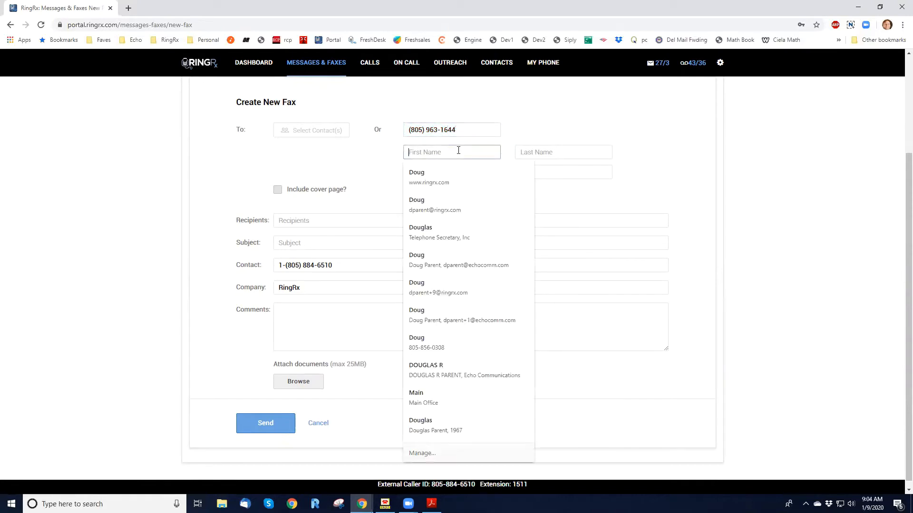
pyautogui.write('Test')
pyautogui.press('Tab')
pyautogui.write('Fax')
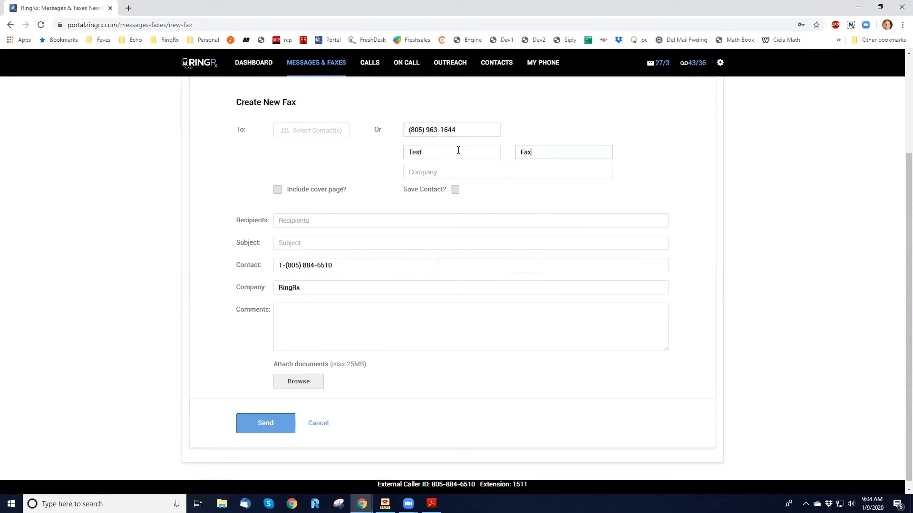
pyautogui.press('Tab')
pyautogui.write('Acme')
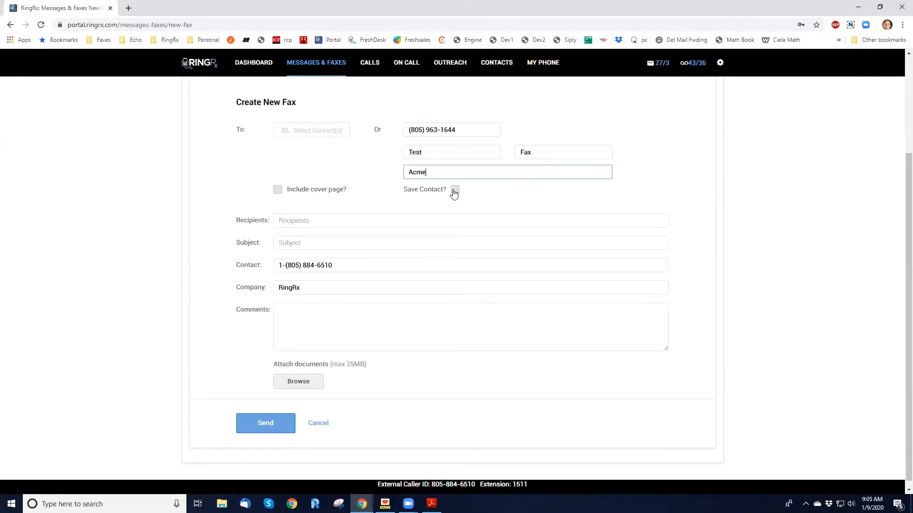
pyautogui.click(278, 190)
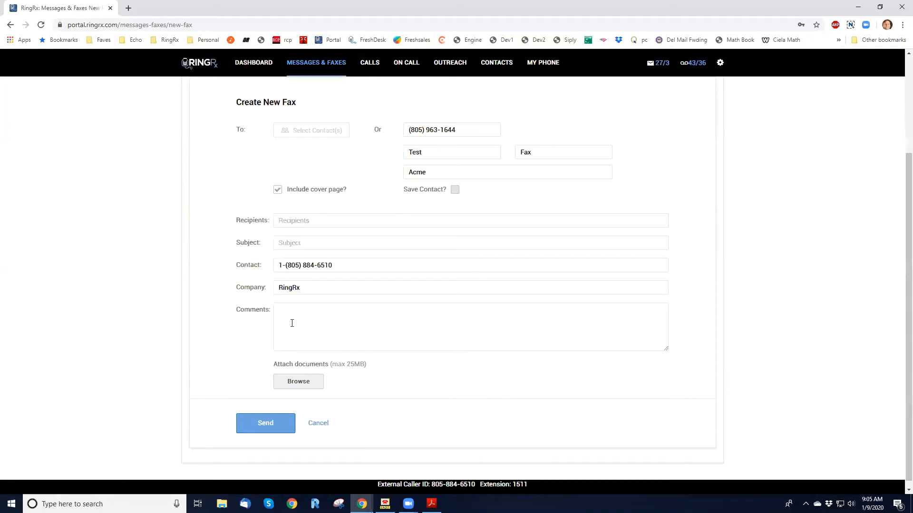
# Give the fax the subject 'This is just a test' and a comment noting a test fax to Acme
pyautogui.click(292, 243)
pyautogui.write('This is just a test')
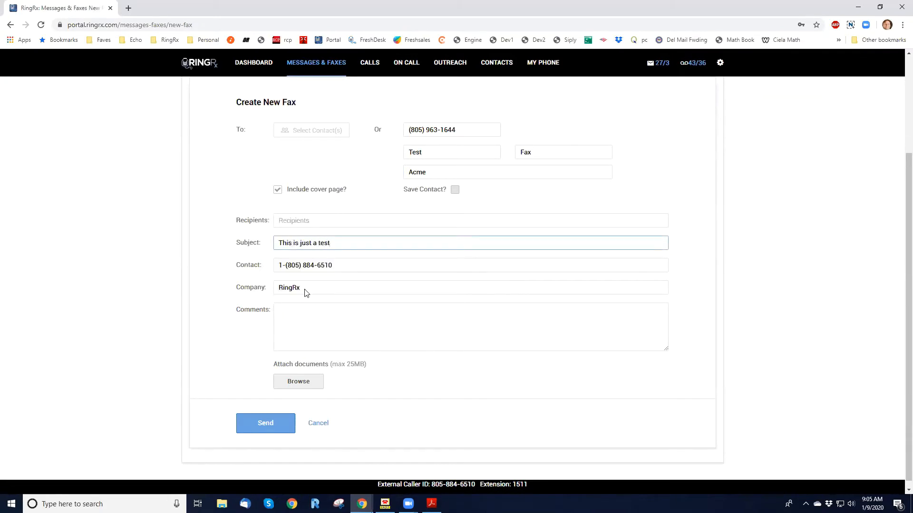
pyautogui.click(319, 330)
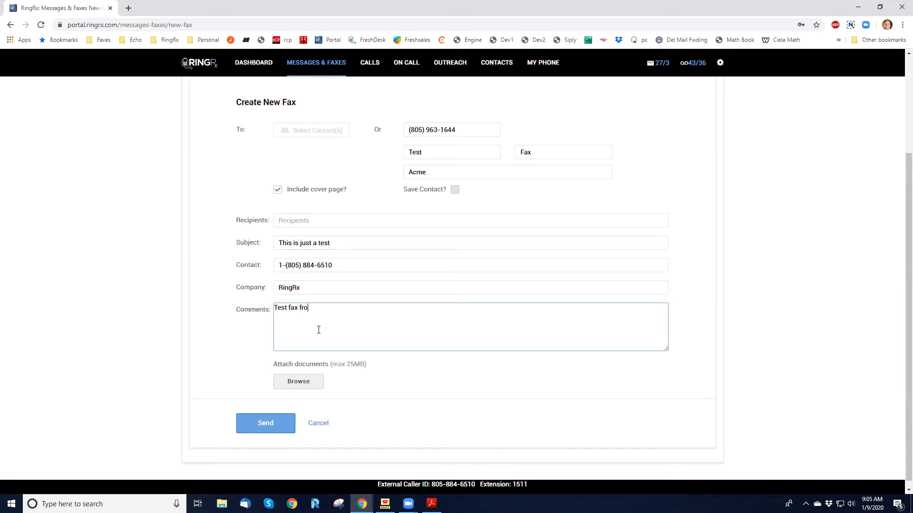
pyautogui.write('Test fax from Doug to Acme')
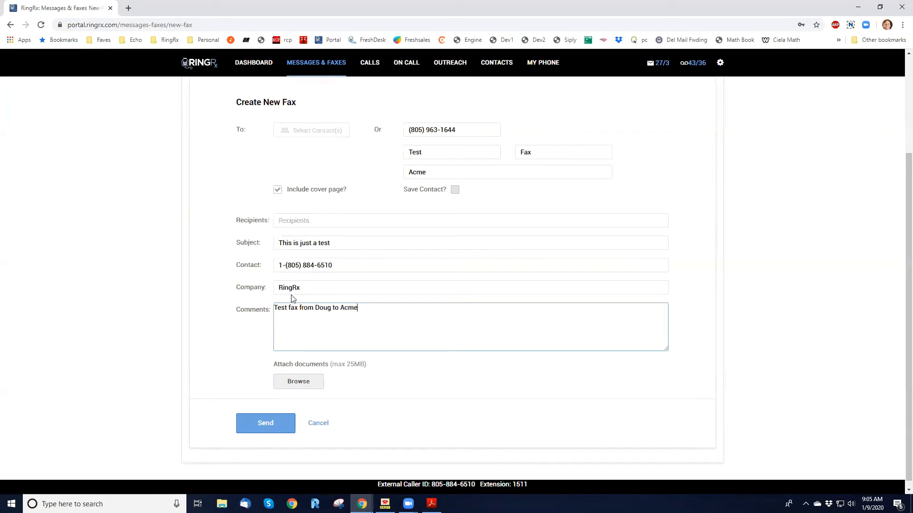
# Attach One Page Lorem Ipsum Fax.pdf from RingRx Vta > System > Fax Service
pyautogui.click(302, 383)
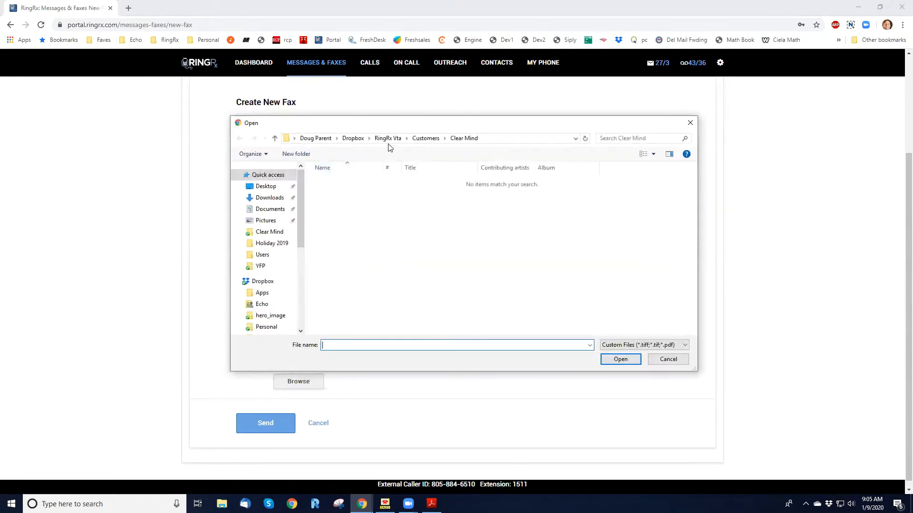
pyautogui.click(388, 138)
pyautogui.scroll(-2, 338, 270)
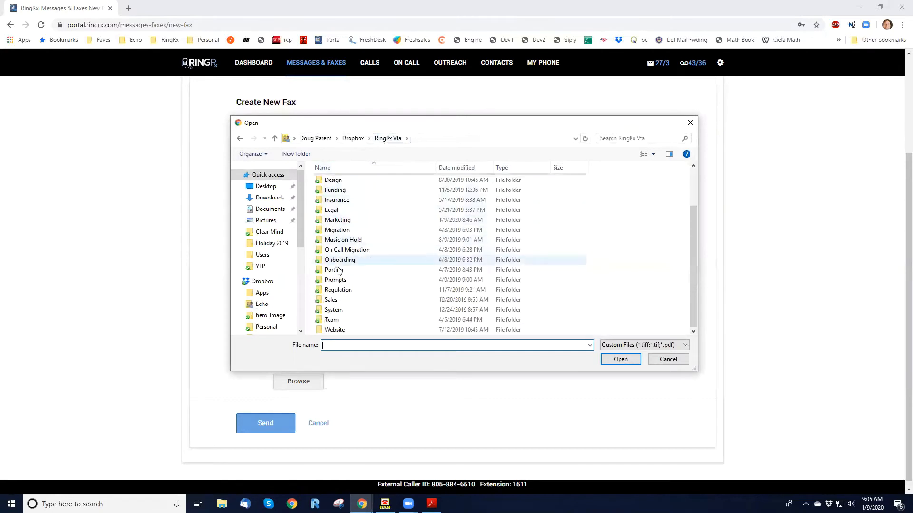
pyautogui.doubleClick(334, 310)
pyautogui.doubleClick(337, 291)
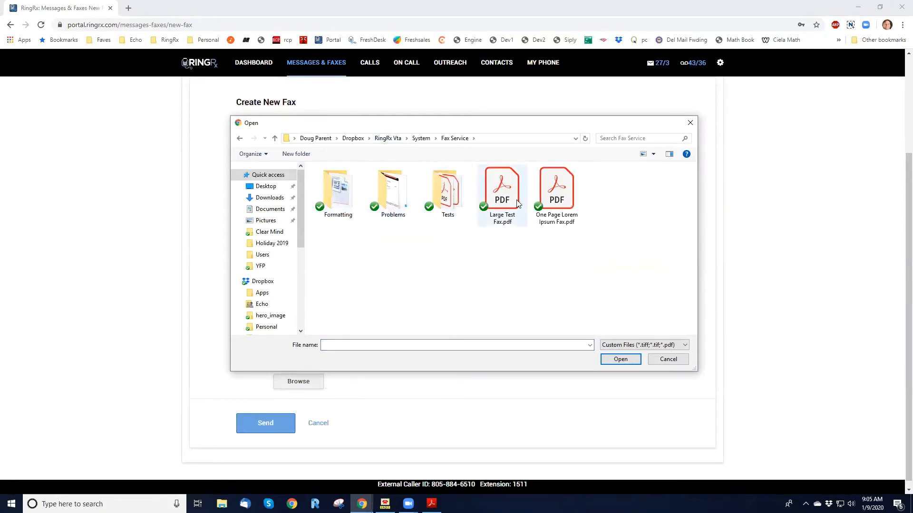
pyautogui.doubleClick(555, 190)
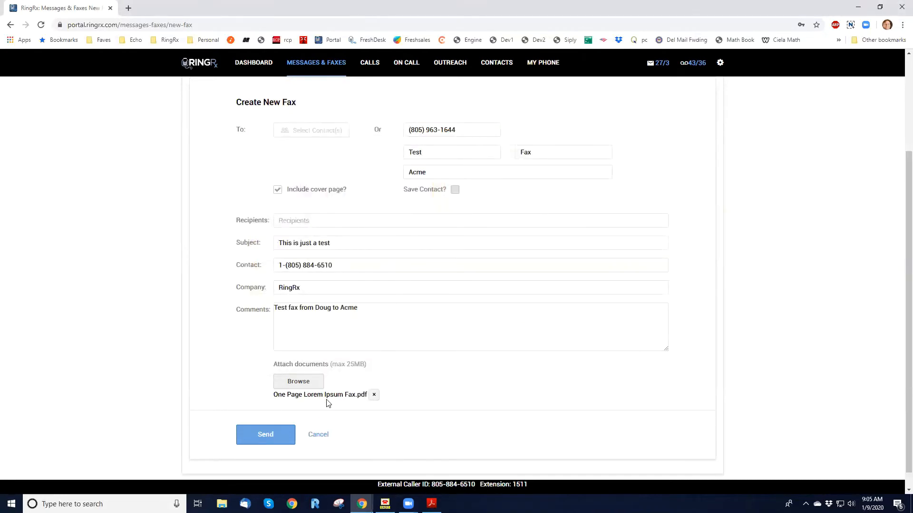
# Add Large Test Fax.pdf as an attachment, then remove it again
pyautogui.click(297, 383)
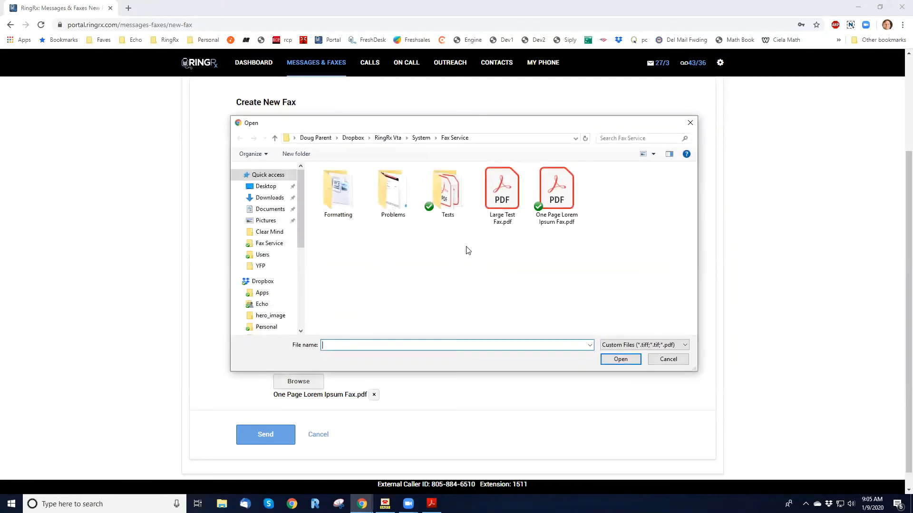
pyautogui.doubleClick(500, 205)
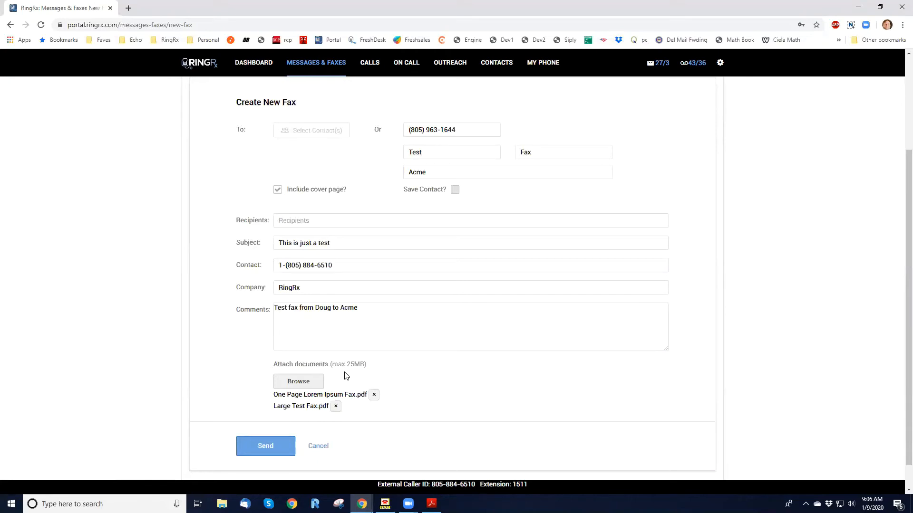
pyautogui.click(268, 450)
pyautogui.click(335, 406)
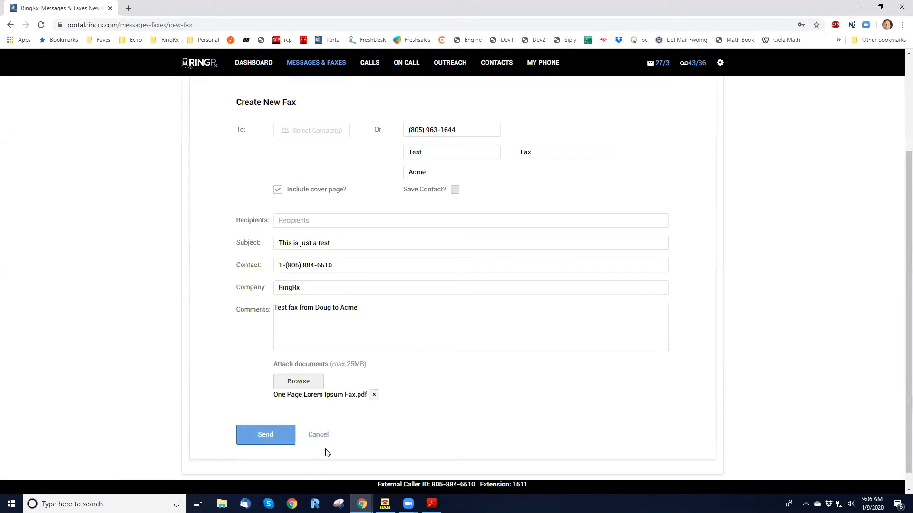
# Send the fax and confirm it appears in the Outbox at 09:06 AM
pyautogui.click(266, 436)
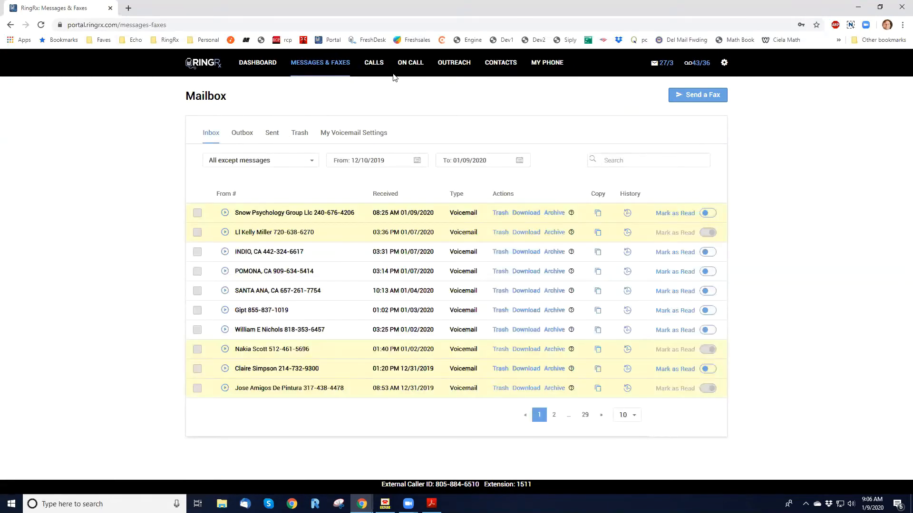
pyautogui.click(244, 136)
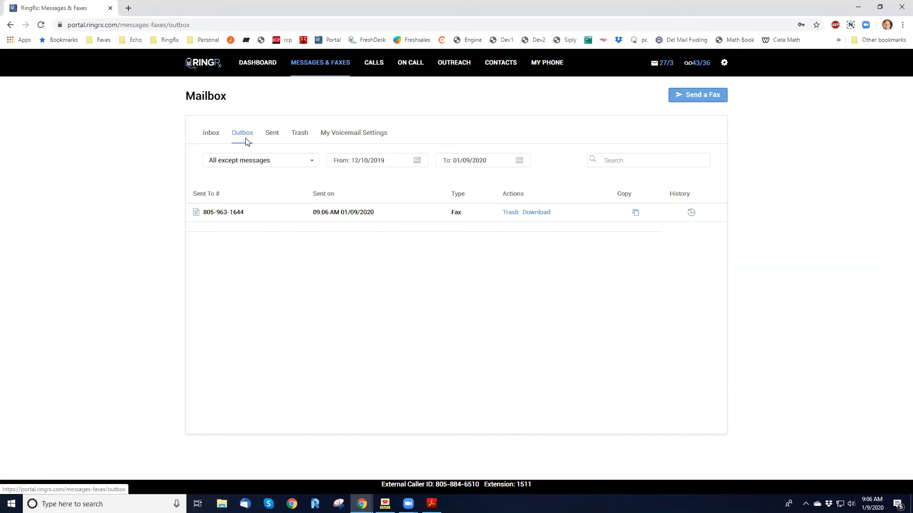
# Check the outbox fax's delivery history, then switch to the Sent list
pyautogui.click(691, 214)
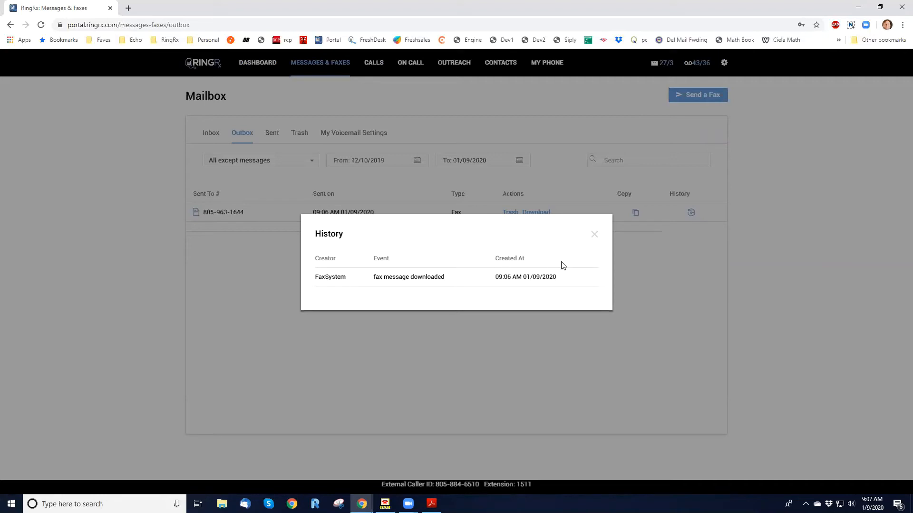
pyautogui.click(595, 236)
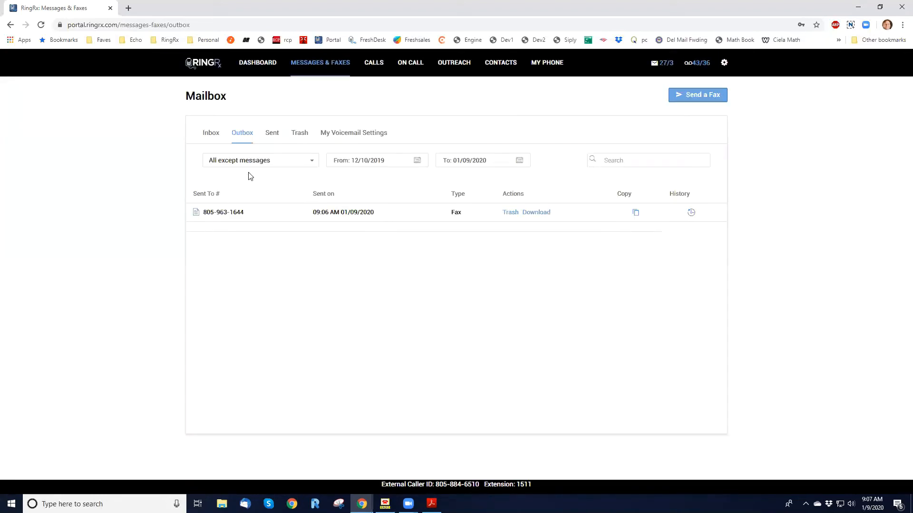
pyautogui.click(272, 132)
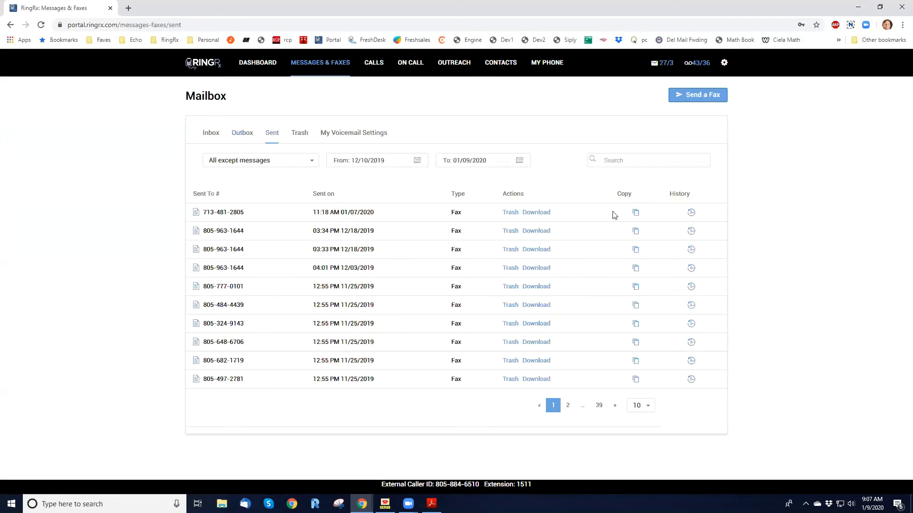
# Review the sent fax's successful-delivery history, then return to the Outbox
pyautogui.click(690, 212)
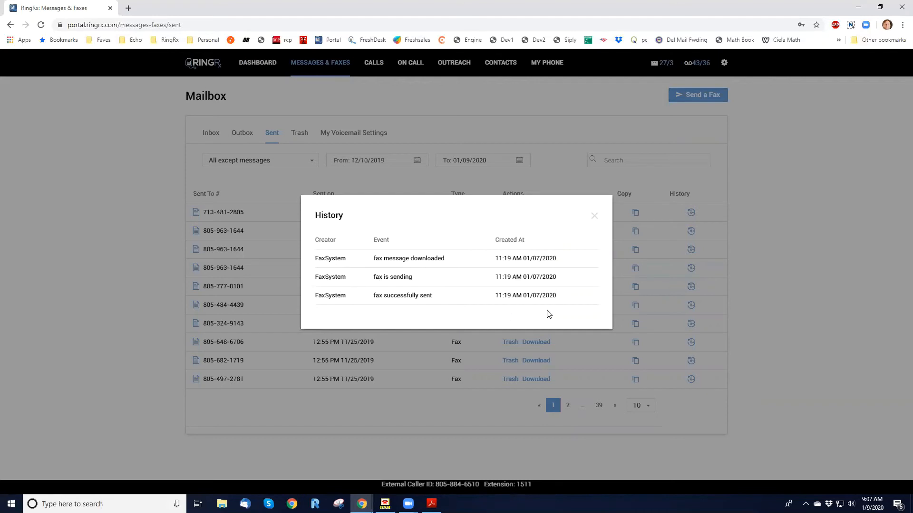
pyautogui.click(594, 217)
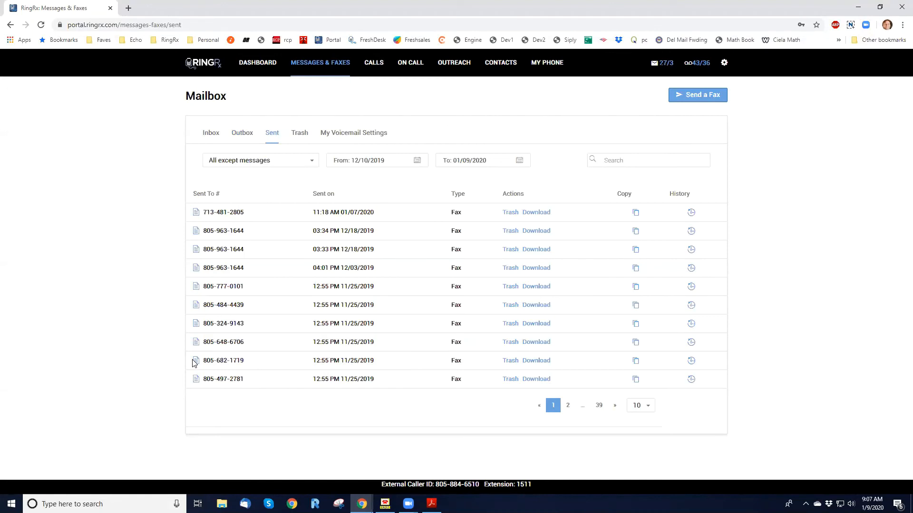
pyautogui.click(241, 137)
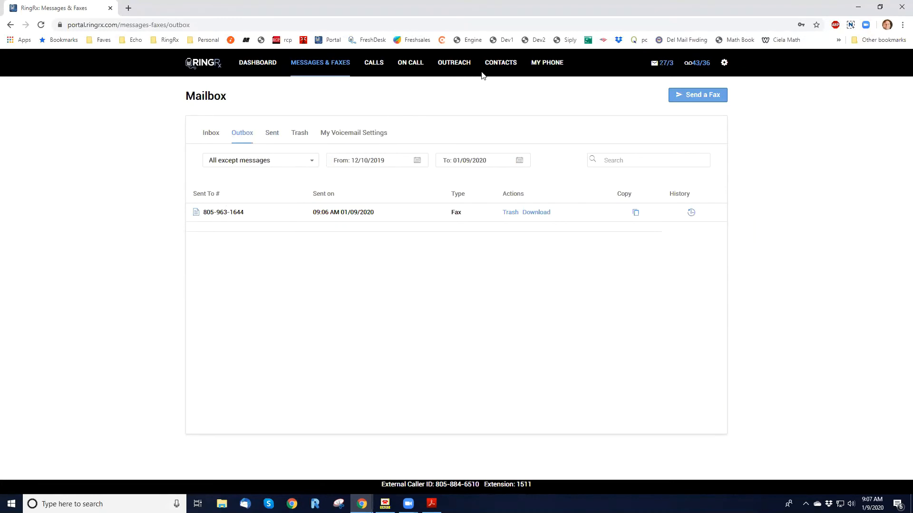
# Open the Contacts page listing saved contacts with fax and phone numbers
pyautogui.click(497, 68)
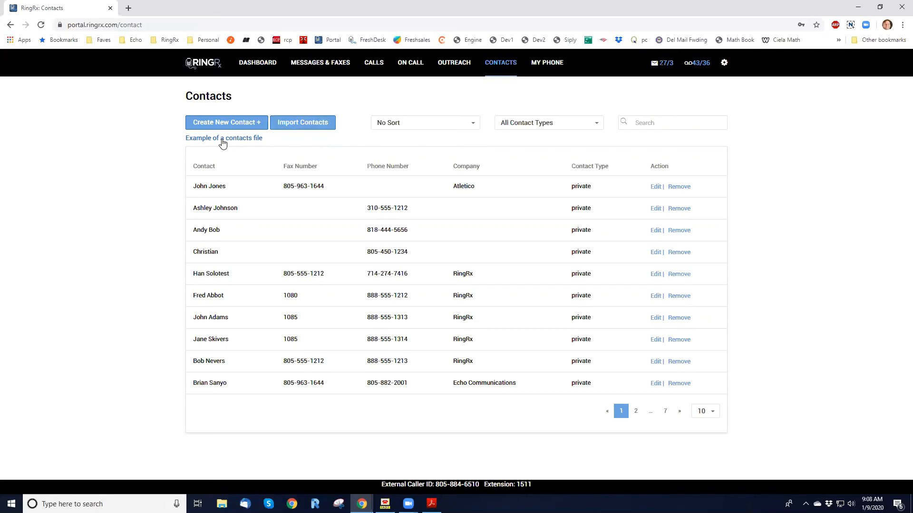
# Inspect the first contact's type and phone, cancel unchanged, and start a new contact
pyautogui.click(655, 187)
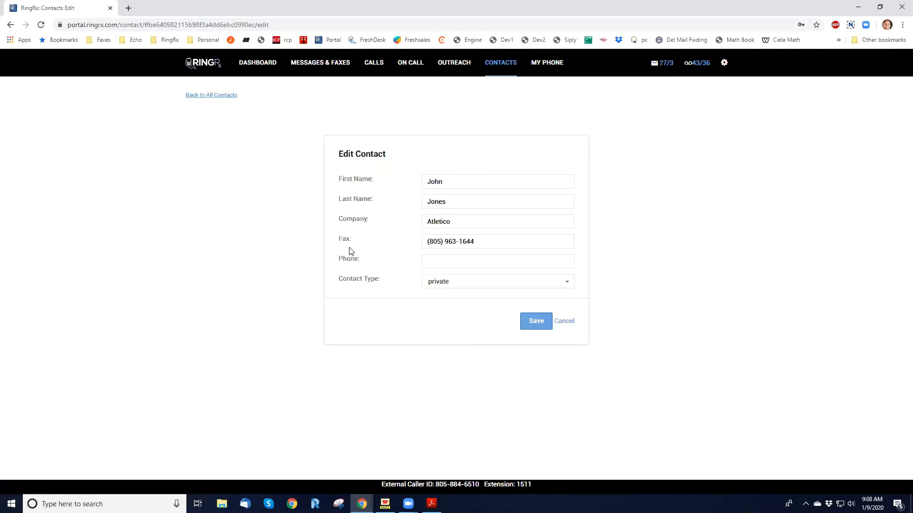
pyautogui.click(476, 287)
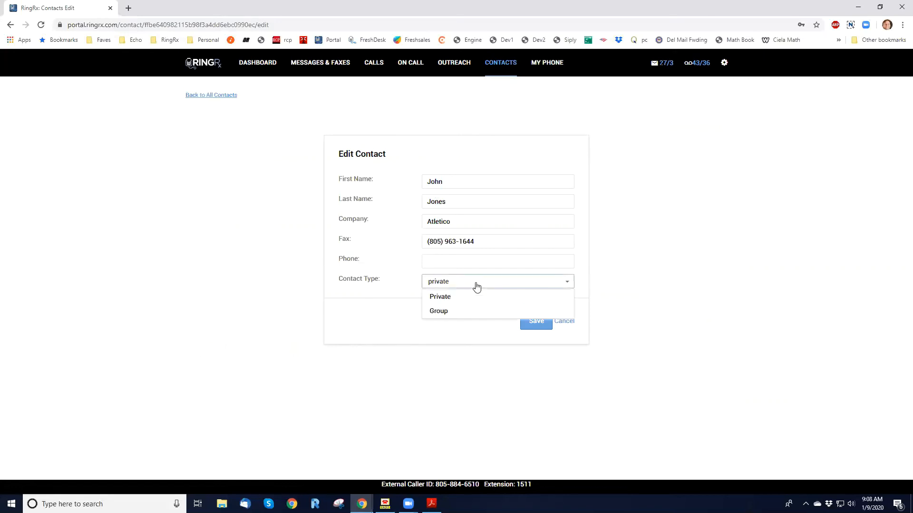
pyautogui.click(476, 287)
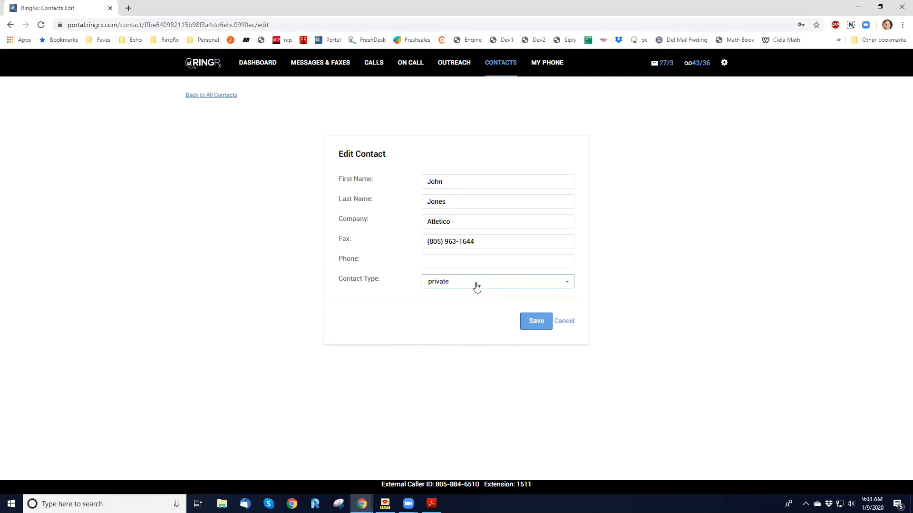
pyautogui.click(477, 287)
pyautogui.click(476, 287)
pyautogui.click(466, 260)
pyautogui.click(369, 257)
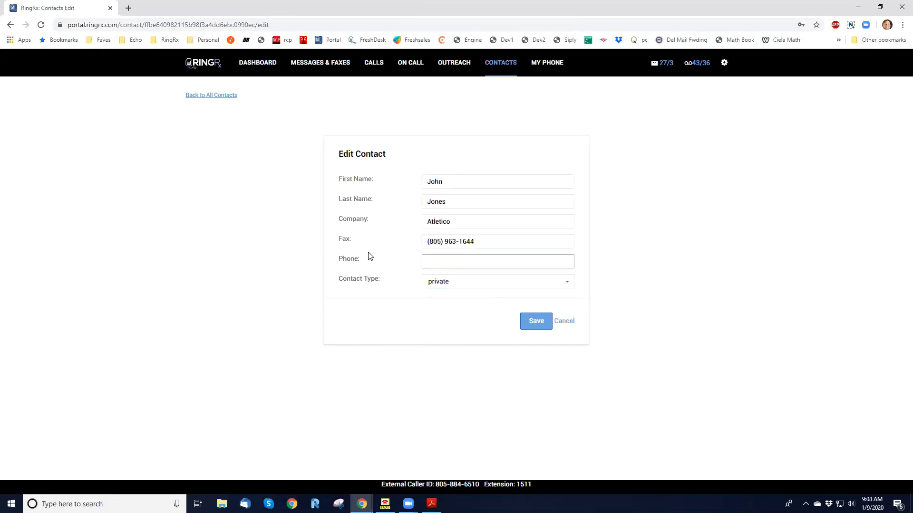
pyautogui.click(561, 321)
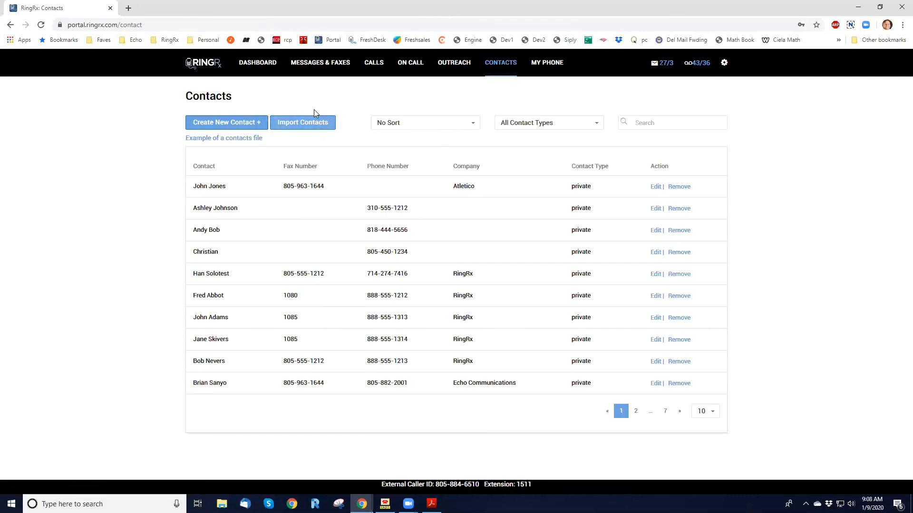
pyautogui.click(209, 129)
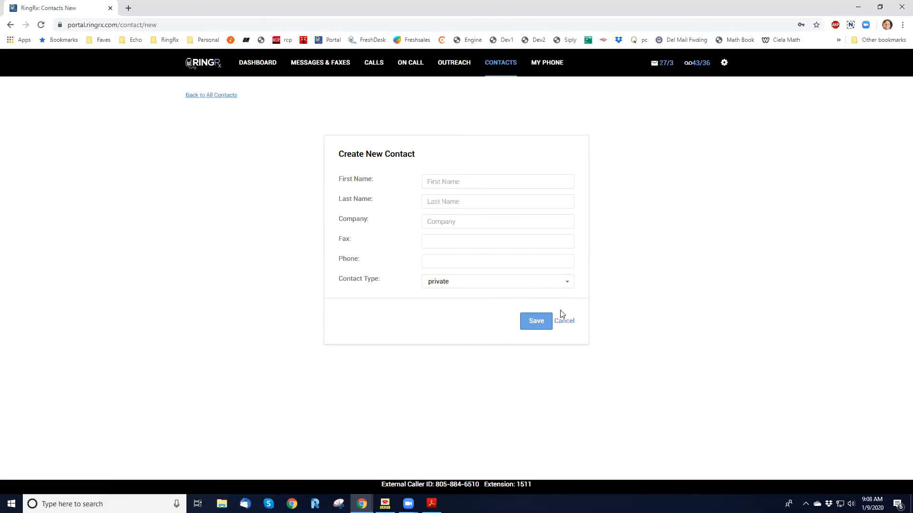
# Cancel the new contact unsaved and begin a new fax in Messages & Faxes
pyautogui.click(565, 322)
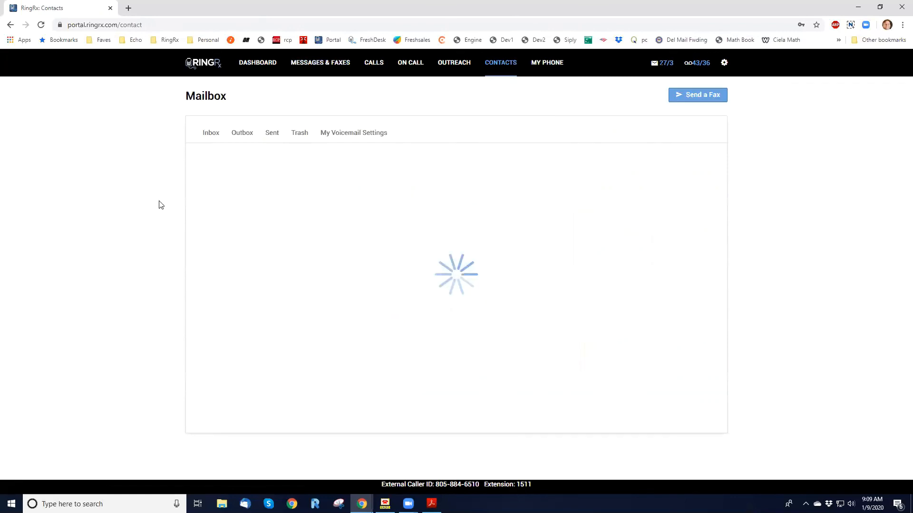
pyautogui.click(701, 96)
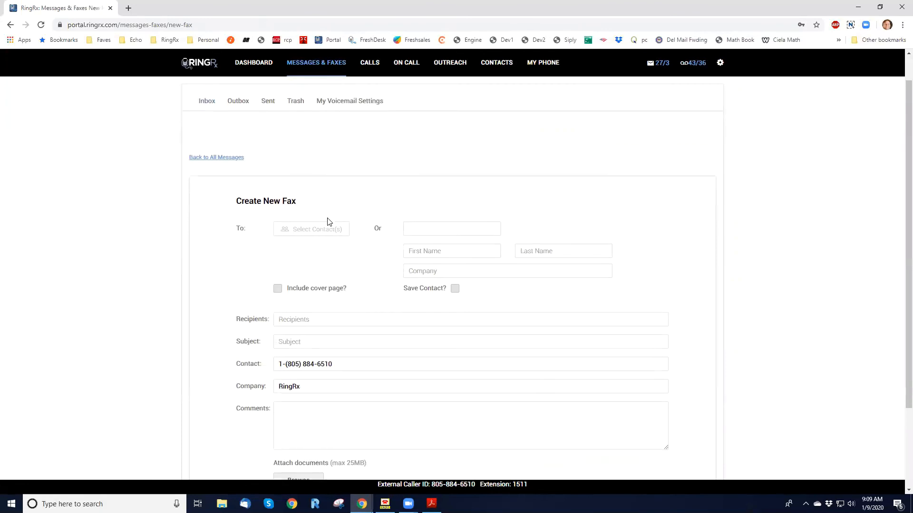
pyautogui.click(327, 261)
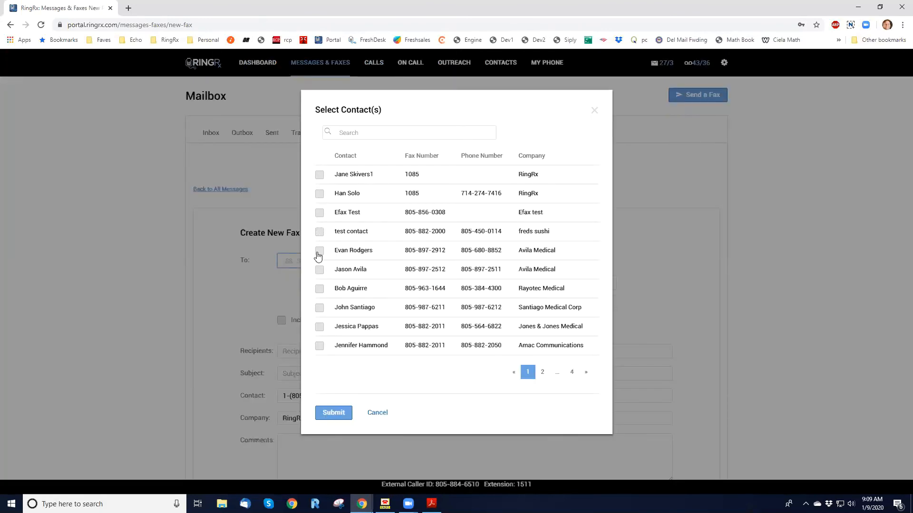
pyautogui.click(319, 289)
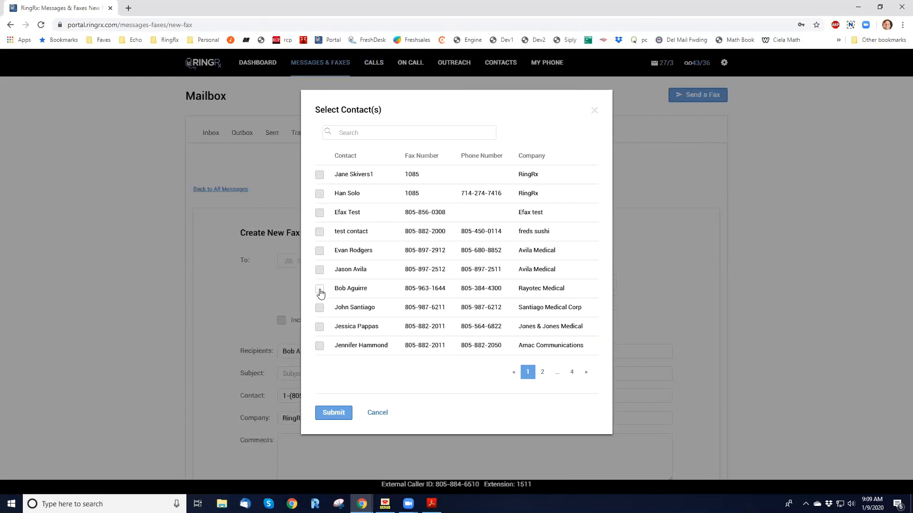
pyautogui.click(318, 349)
pyautogui.click(335, 415)
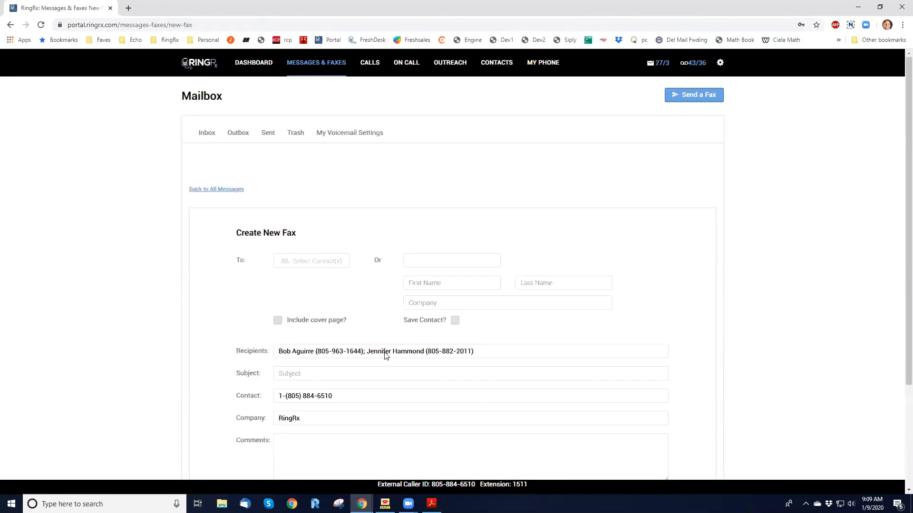
# Include a cover page and enter the subject 'Test #2'
pyautogui.click(278, 320)
pyautogui.scroll(-1, 252, 321)
pyautogui.scroll(1, 253, 321)
pyautogui.scroll(-1, 355, 322)
pyautogui.click(317, 343)
pyautogui.write('Test #2')
pyautogui.press('Tab')
pyautogui.press('Tab')
pyautogui.press('Tab')
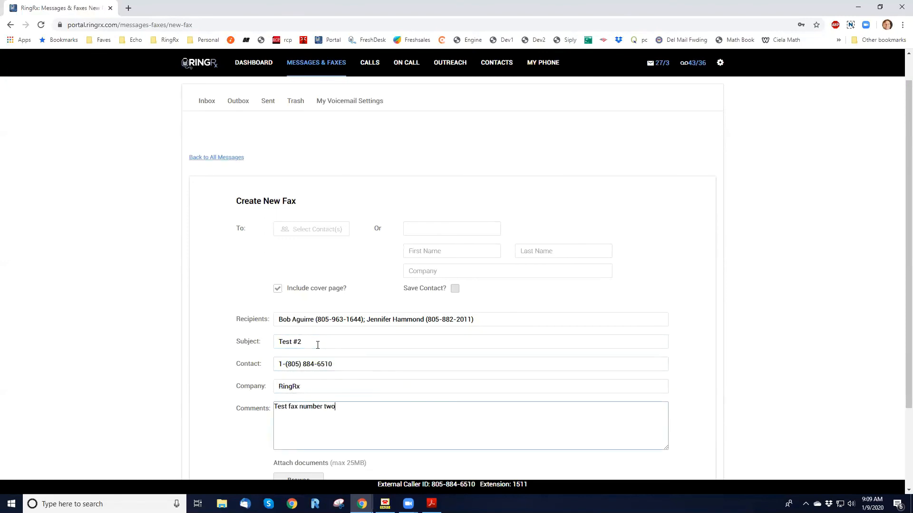
# Attach One Page Lorem Ipsum Fax.pdf and send the fax
pyautogui.scroll(-2, 302, 315)
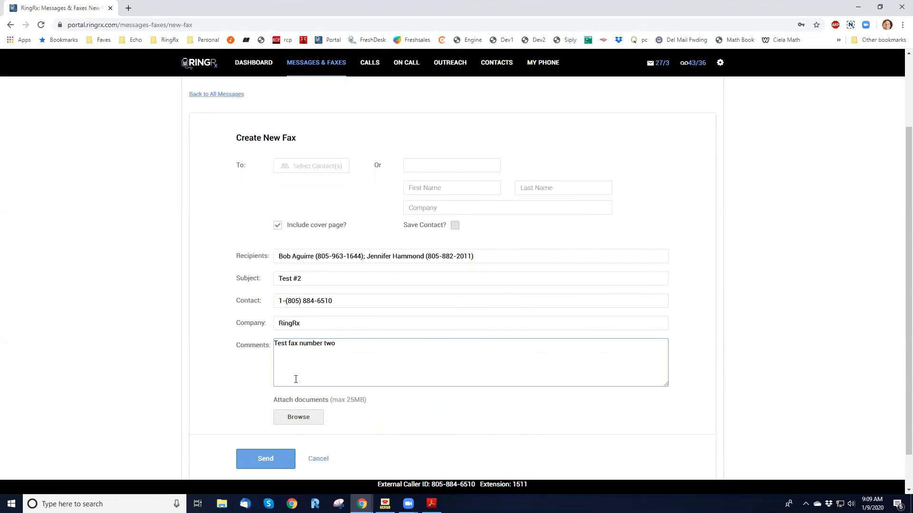
pyautogui.click(300, 422)
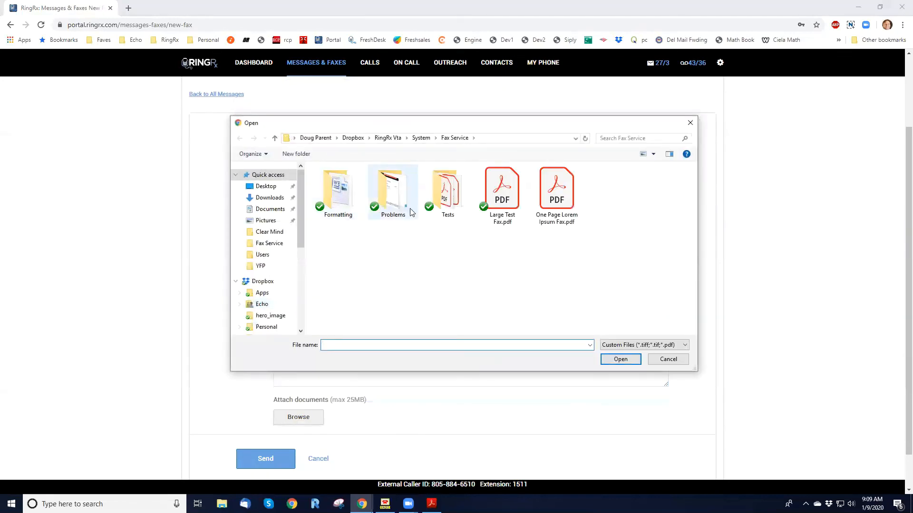
pyautogui.doubleClick(549, 208)
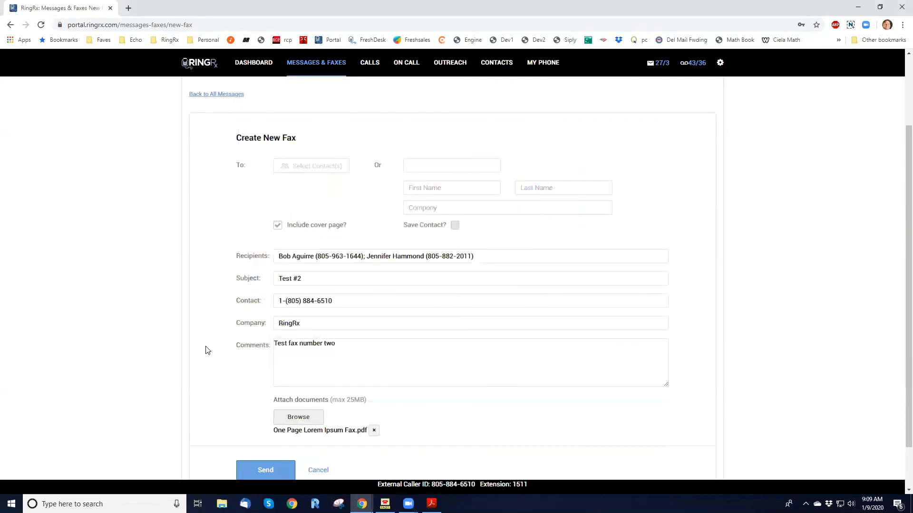
pyautogui.scroll(-2, 207, 350)
pyautogui.click(249, 423)
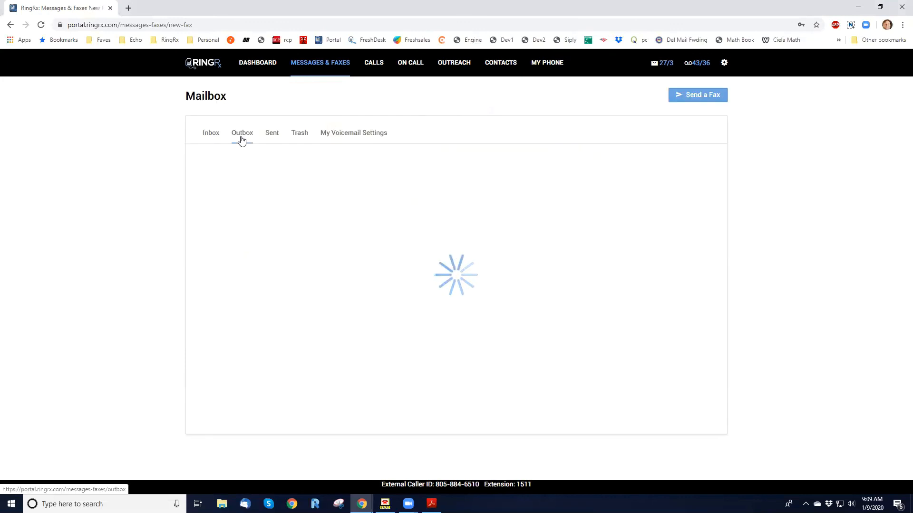
# Verify both Test #2 faxes in the Outbox and their delivery history, then return to the mailbox
pyautogui.click(241, 137)
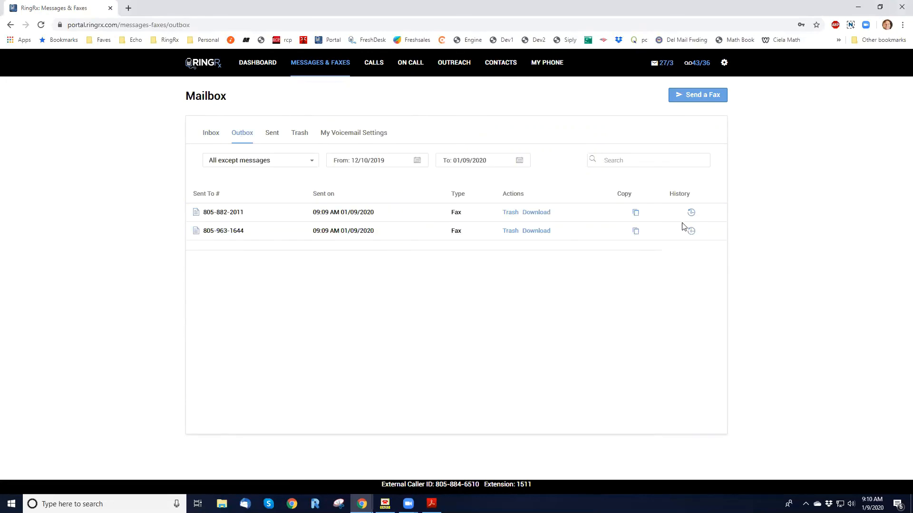
pyautogui.click(690, 231)
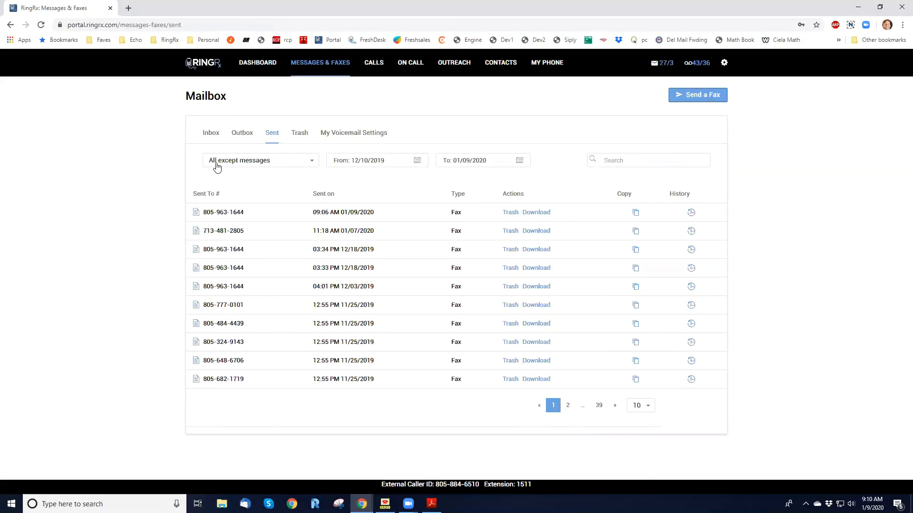
pyautogui.click(205, 136)
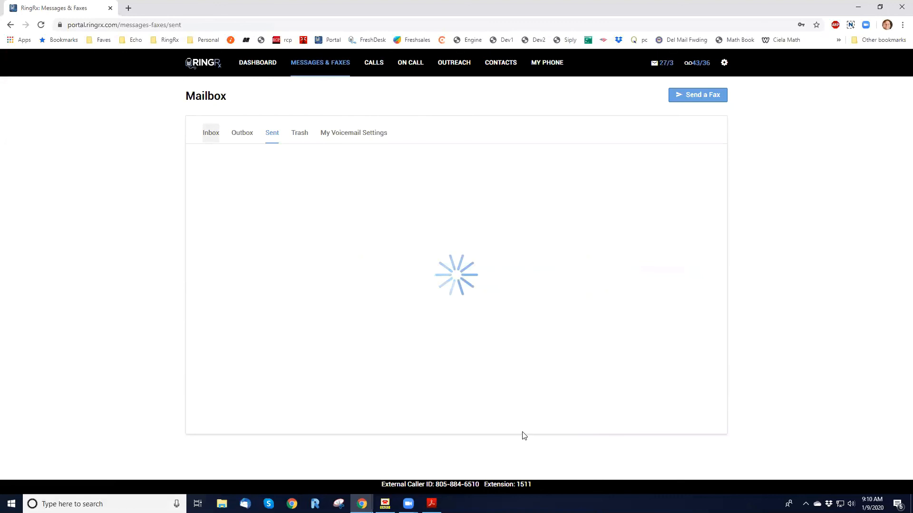